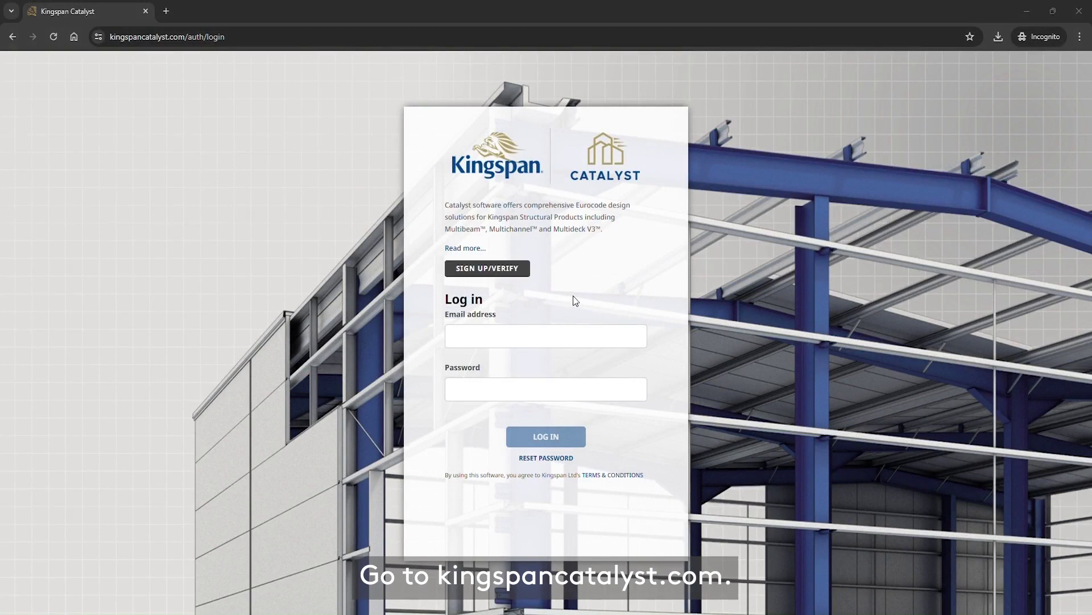
Start a new account registration, entering the name, Engineer job role and post code
left_click(516, 271)
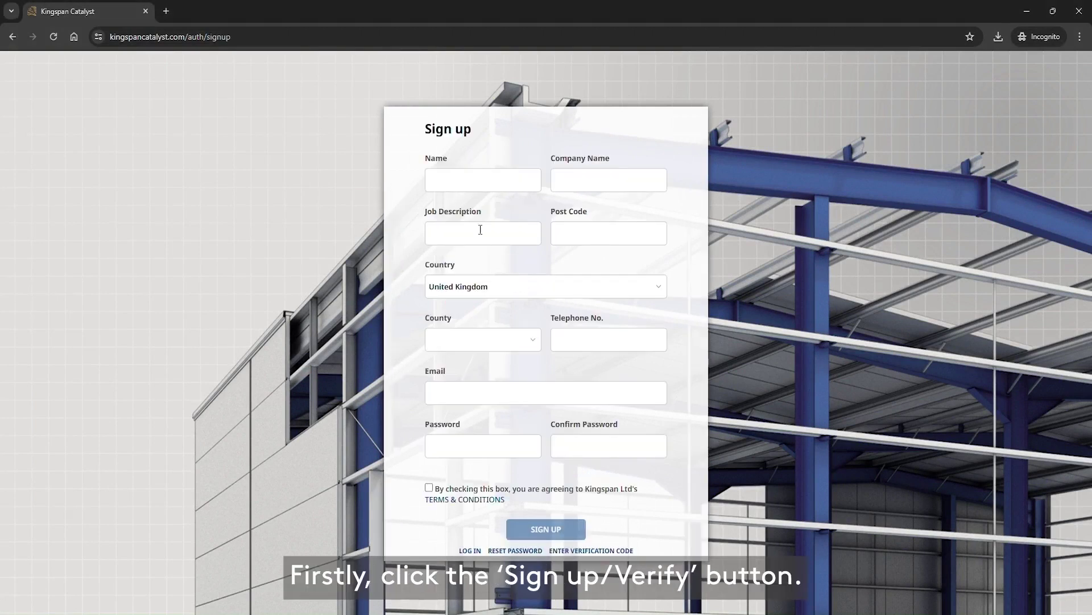
left_click(467, 182)
type("King")
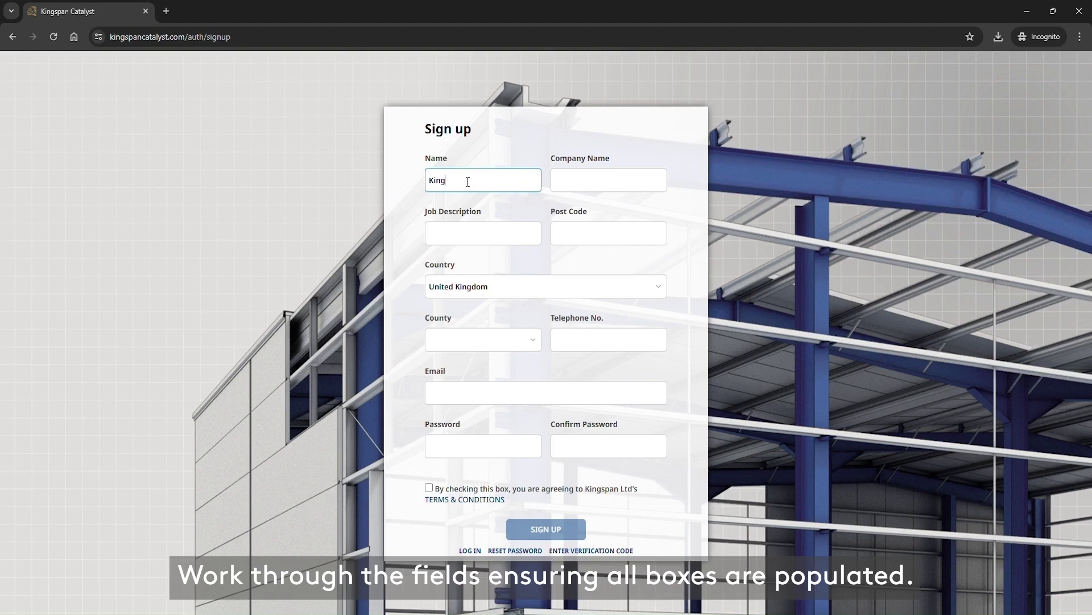
type("span")
key("Tab")
type("Kingspan")
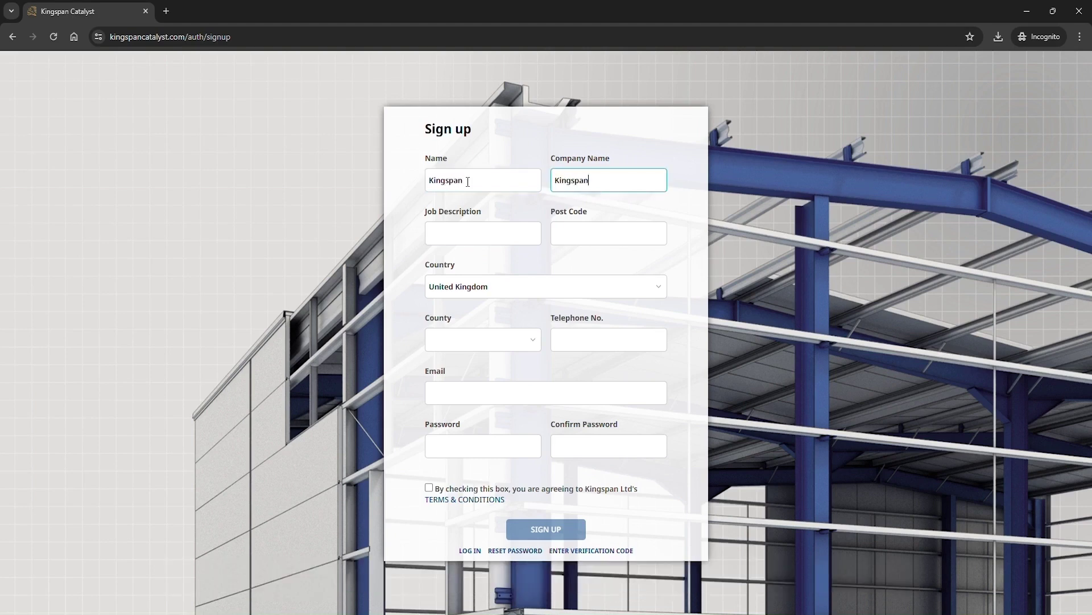
key("Tab")
type("Engineer")
key("Tab")
type("YO1")
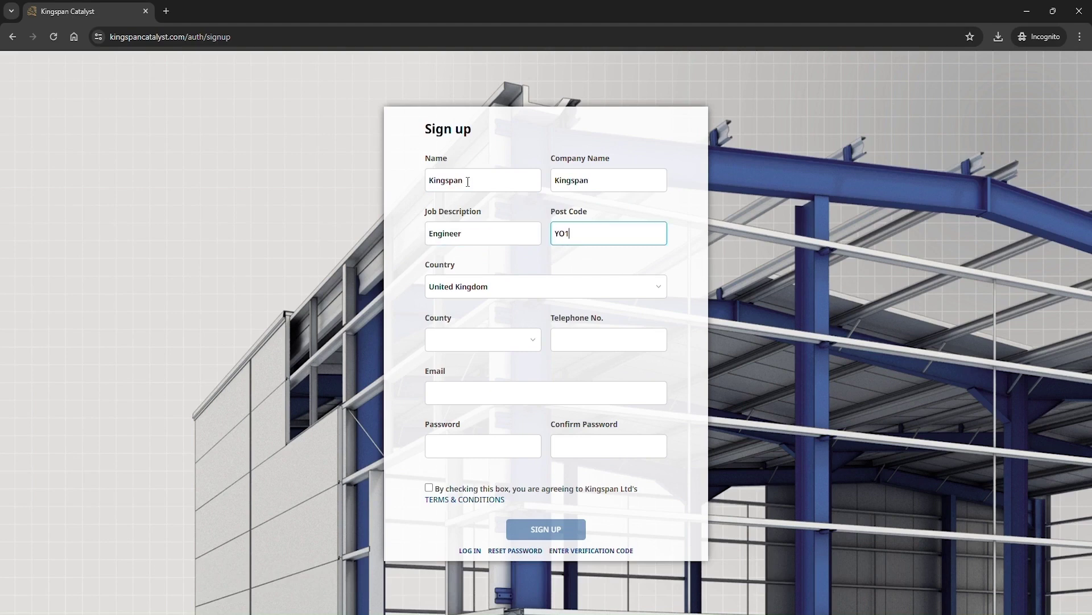
type("7 8PQ")
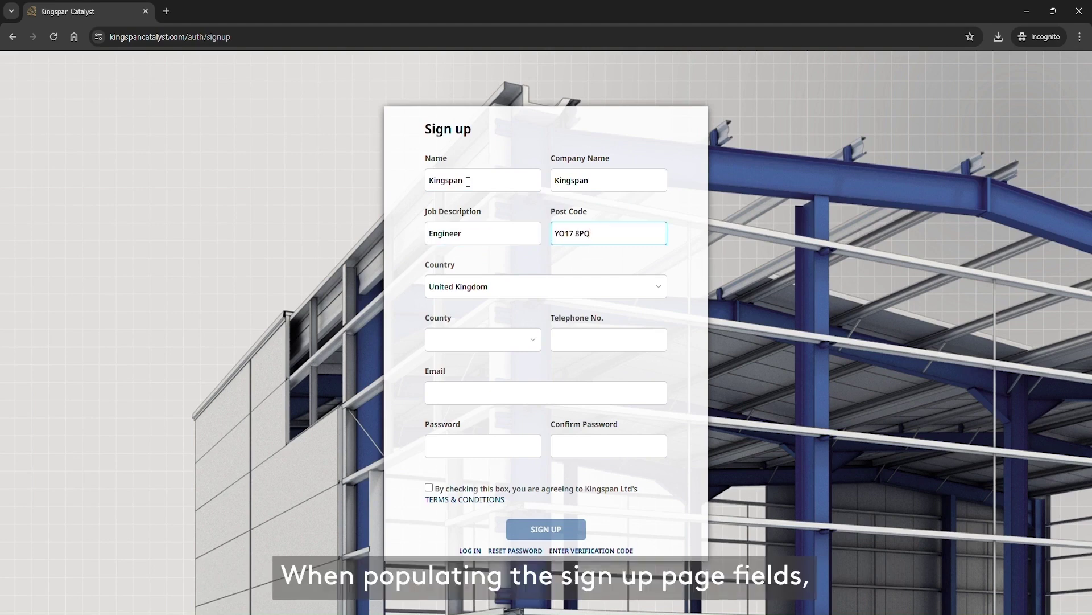
Add the phone number, e-mail address and matching passwords, accept the terms and submit
left_click(642, 350)
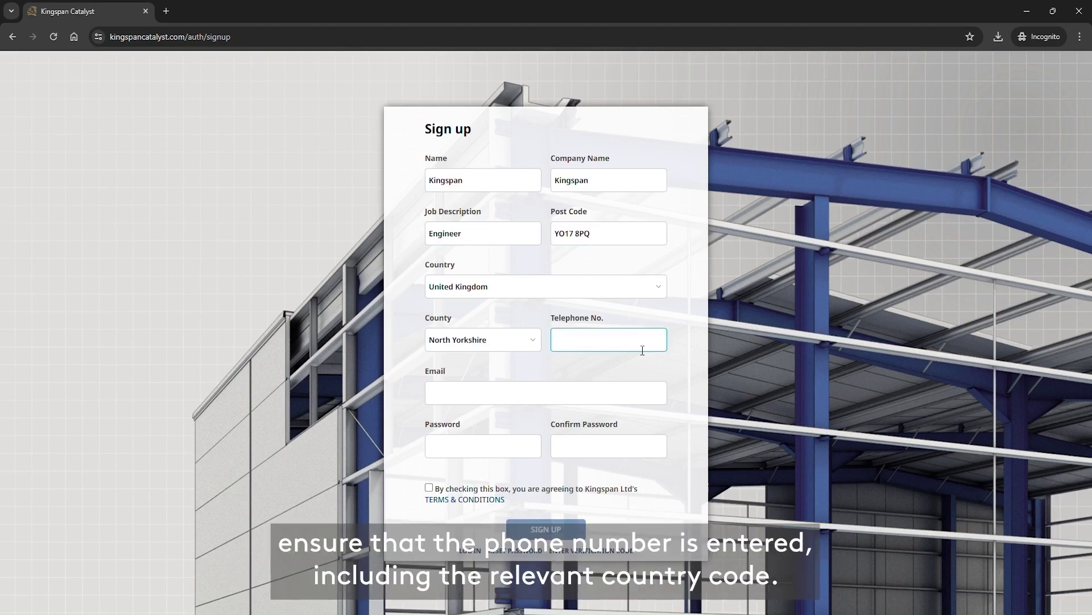
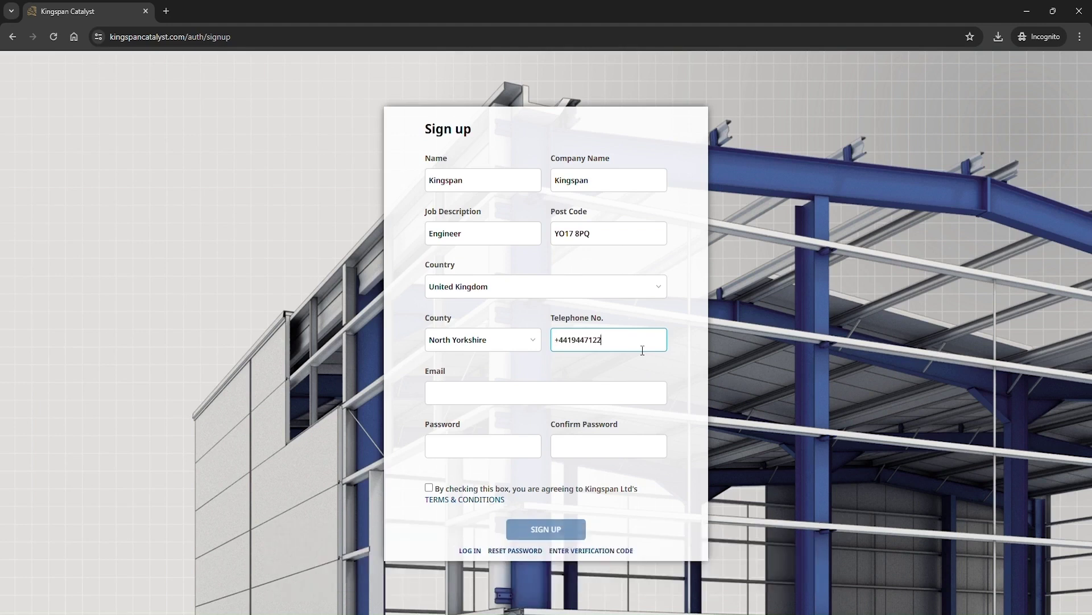
left_click(622, 405)
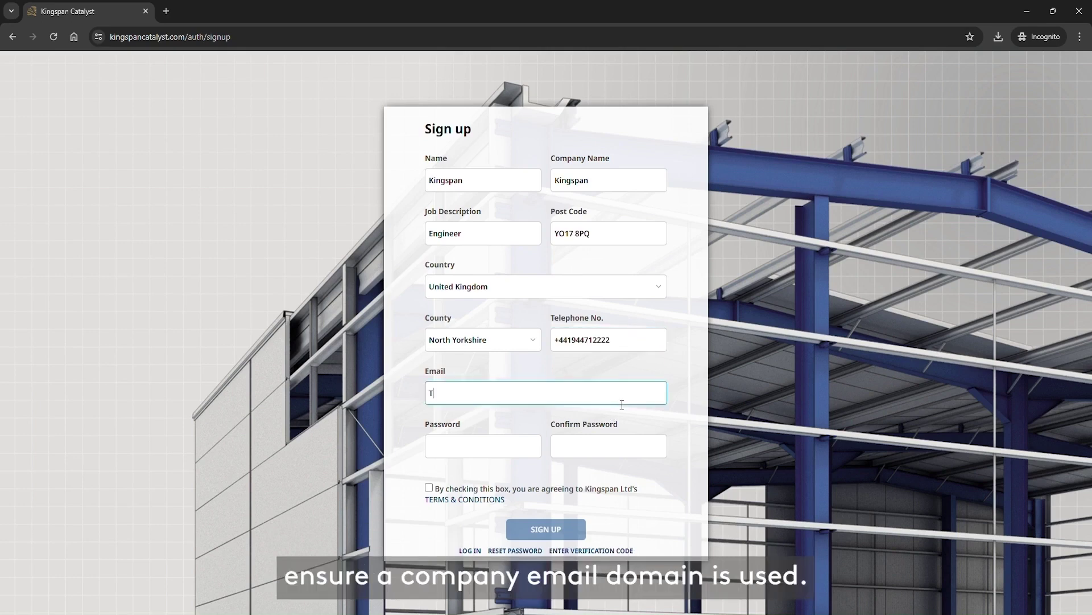
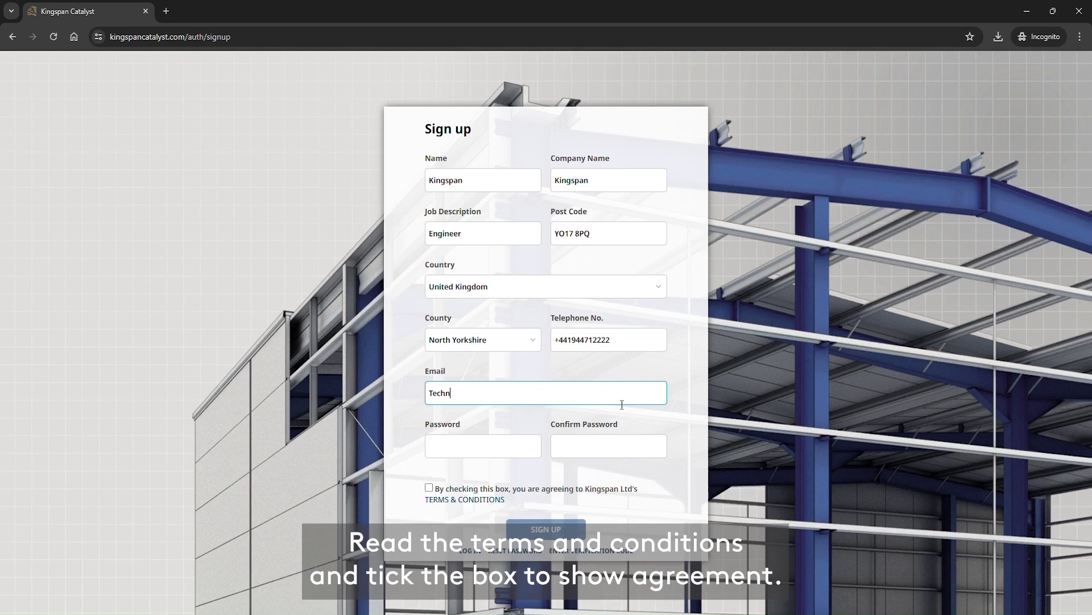
key("Tab")
type("•••••••••")
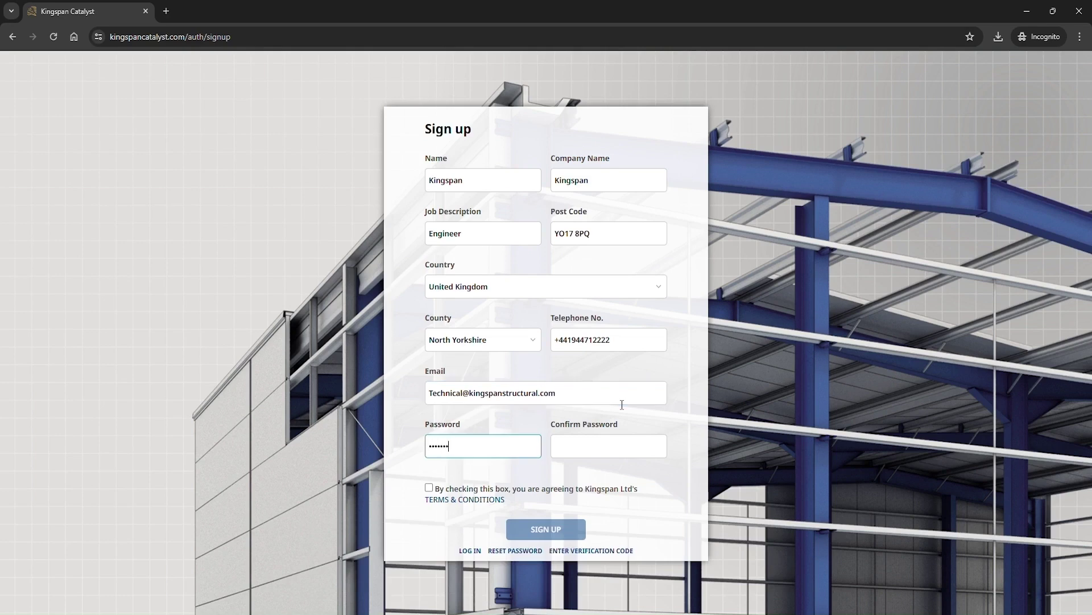
key("Tab")
type("•••••••••")
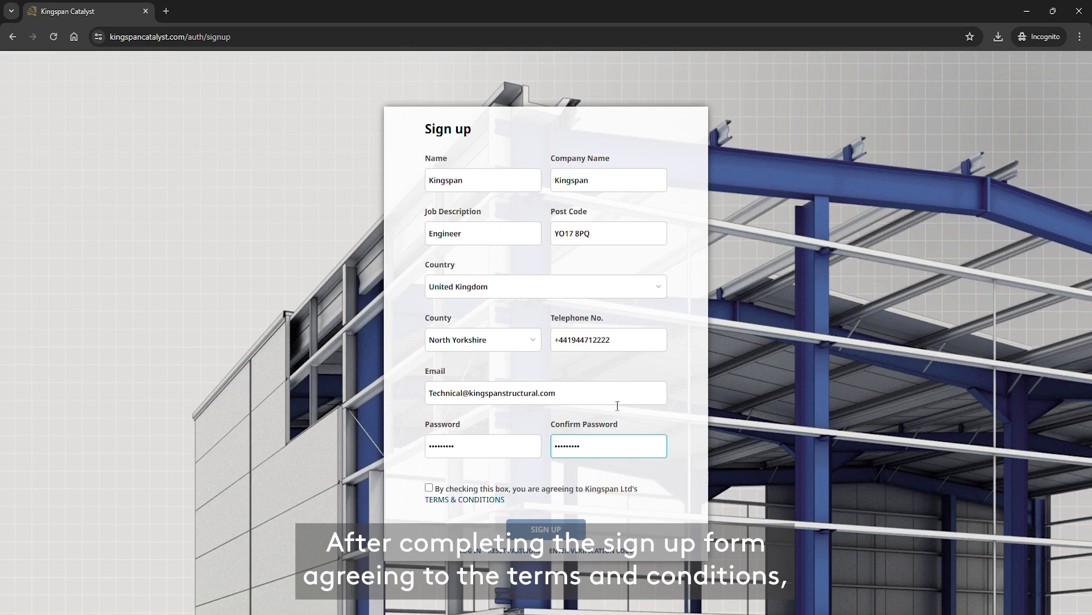
left_click(429, 488)
left_click(563, 530)
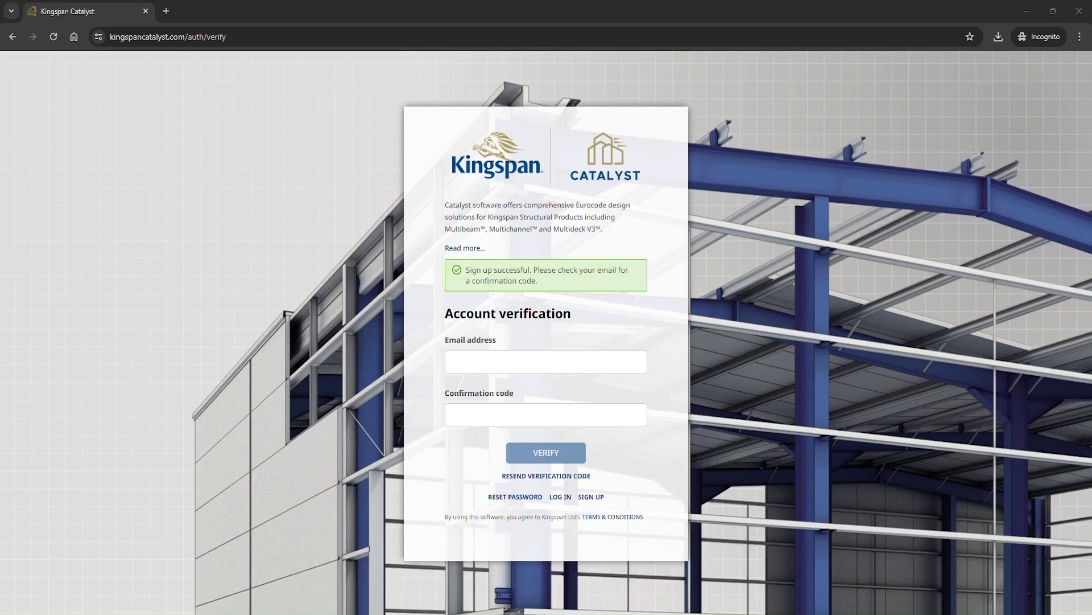
Enter the account e-mail and the e-mailed confirmation code, then verify the account
left_click(509, 334)
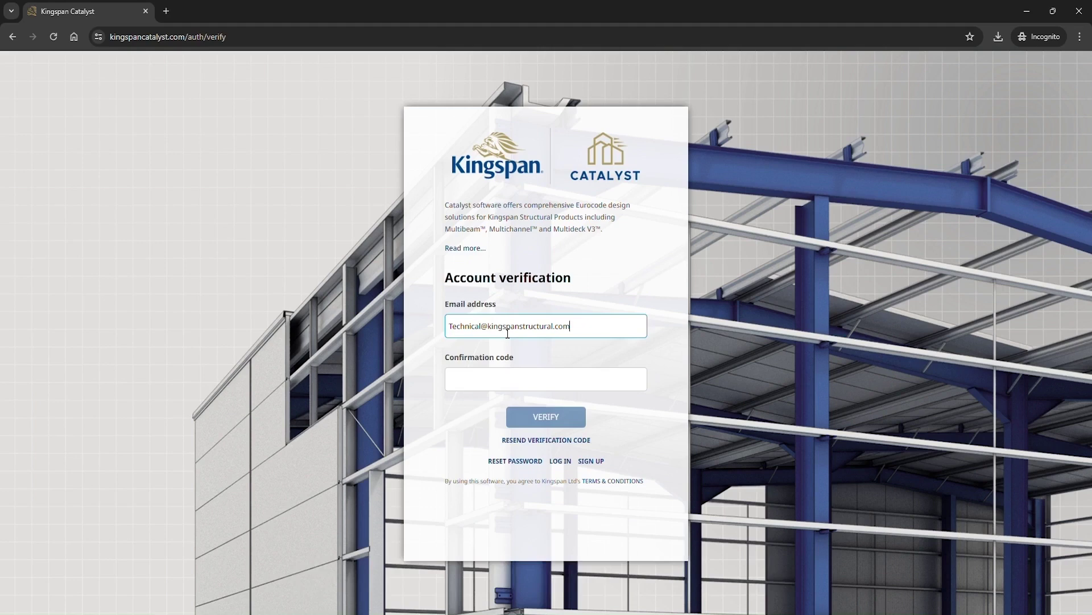
left_click(520, 384)
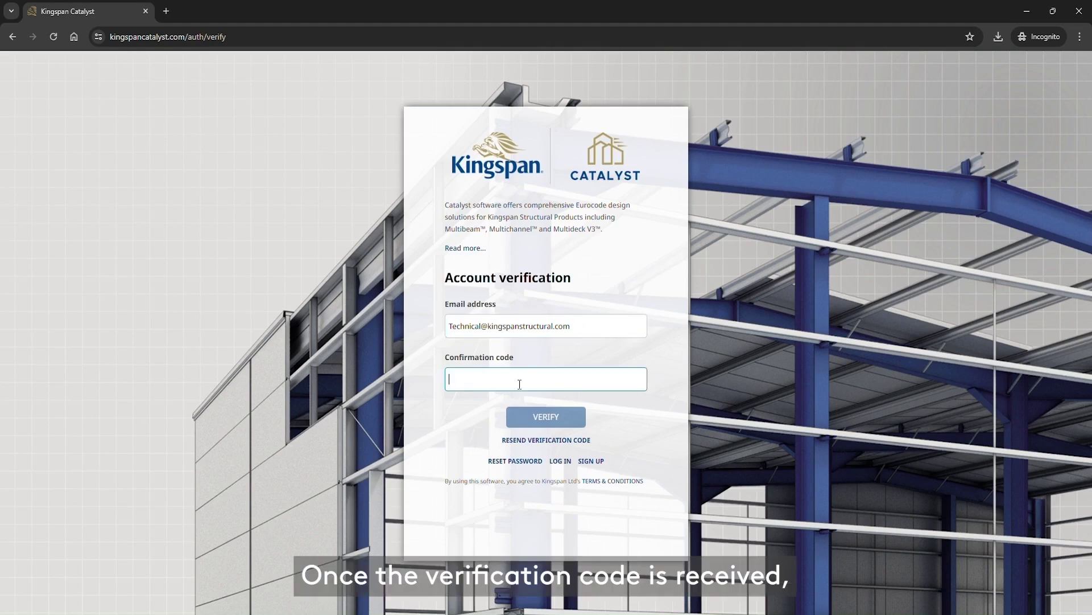
type("••••••")
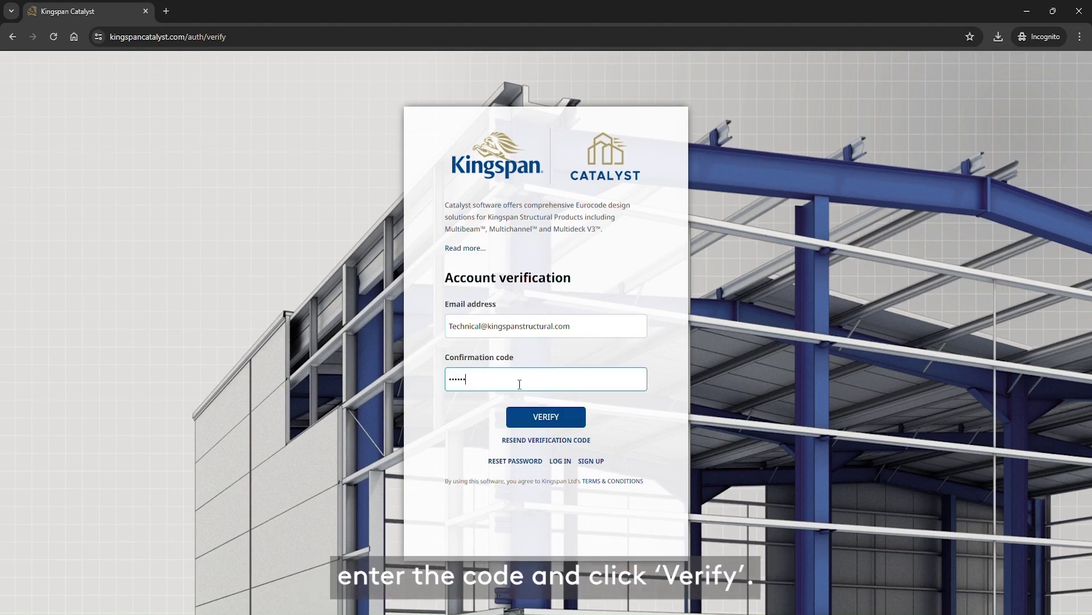
left_click(548, 420)
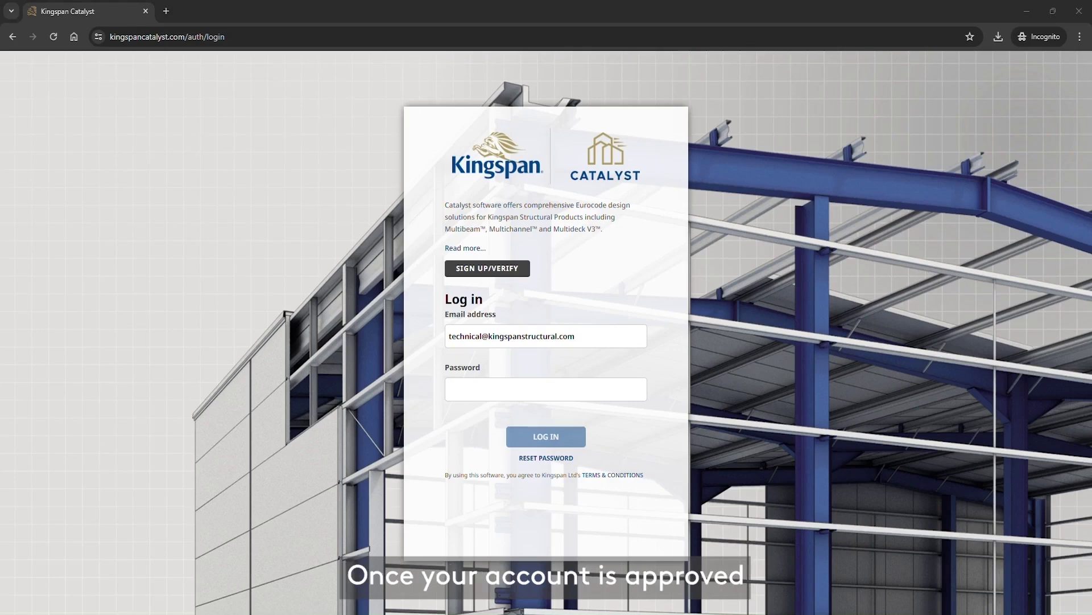
Log in with the account password and save a new project 'Project 1' for client Kingspan
left_click(490, 394)
type("*********")
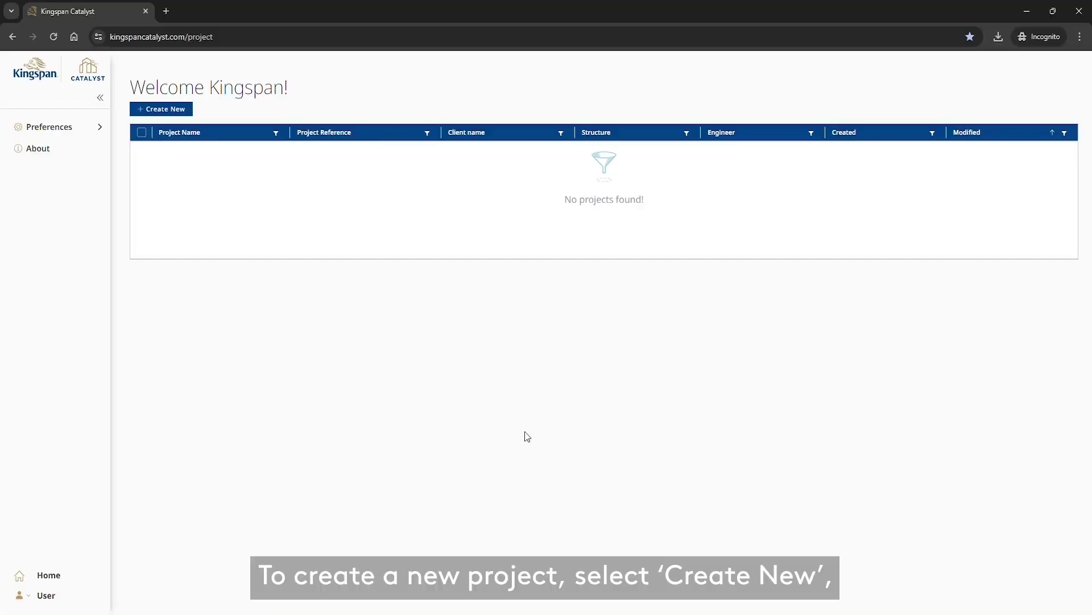
left_click(174, 112)
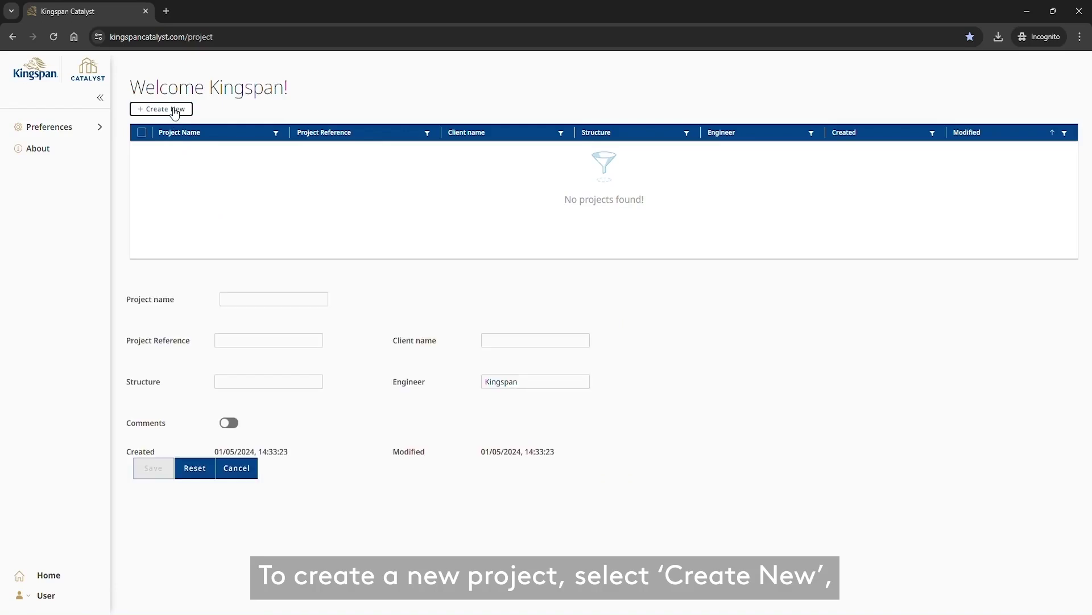
left_click(238, 299)
type("Project 1")
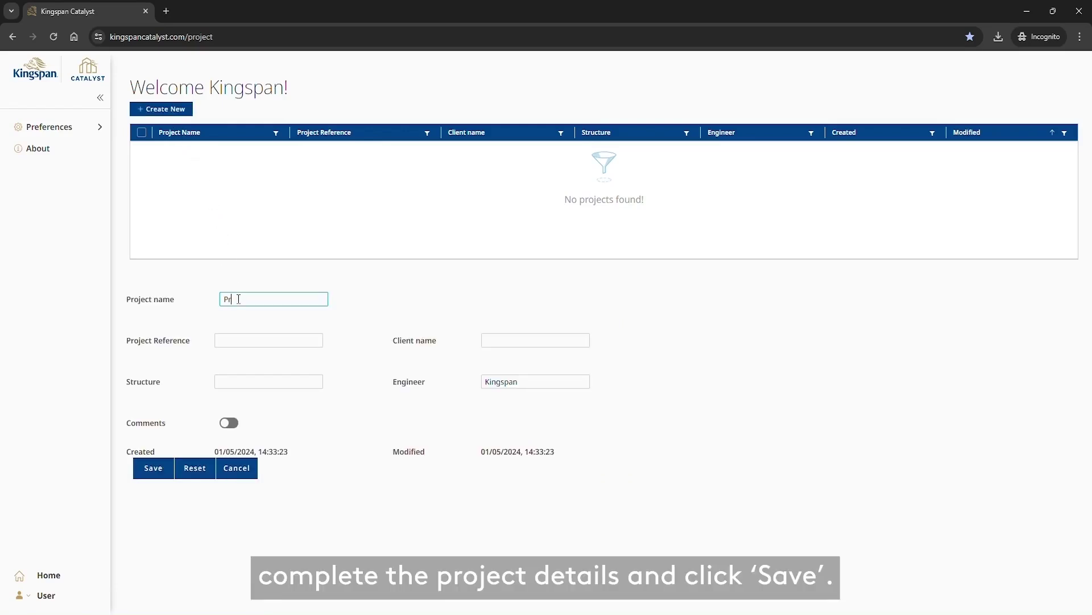
key("Tab")
type("Kingspan")
left_click(149, 468)
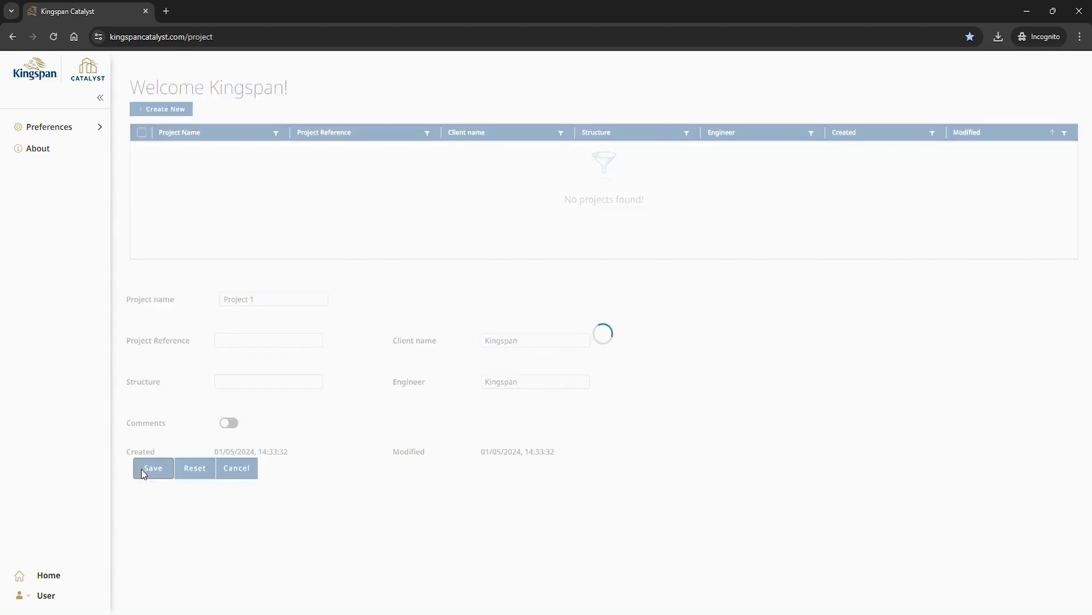
Save a new project 'Project 2' for client Kingspan, then reselect Project 1 as current
left_click(165, 110)
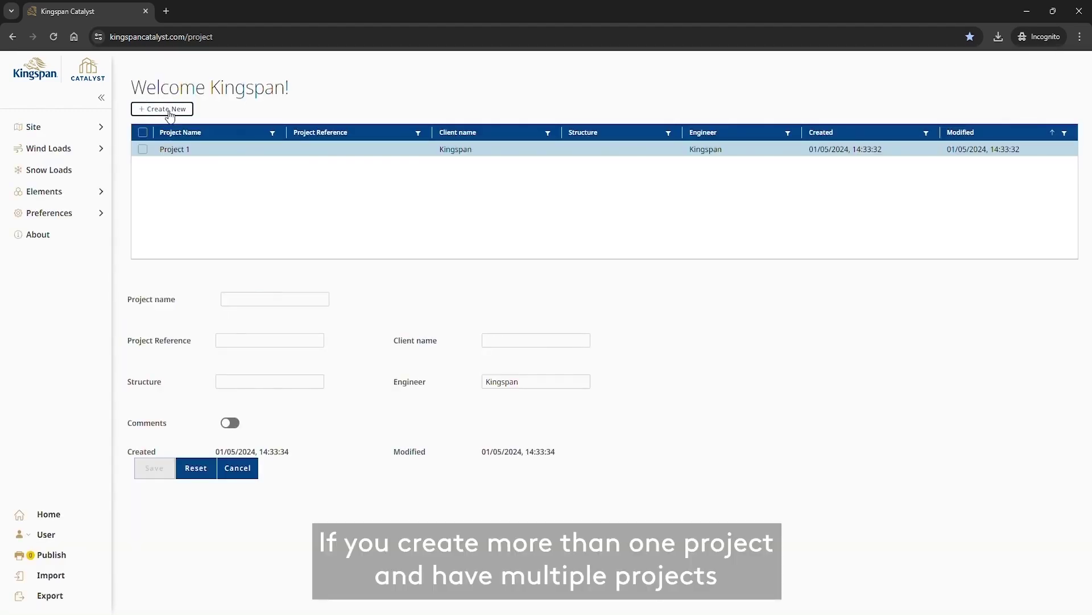
left_click(253, 301)
type("P")
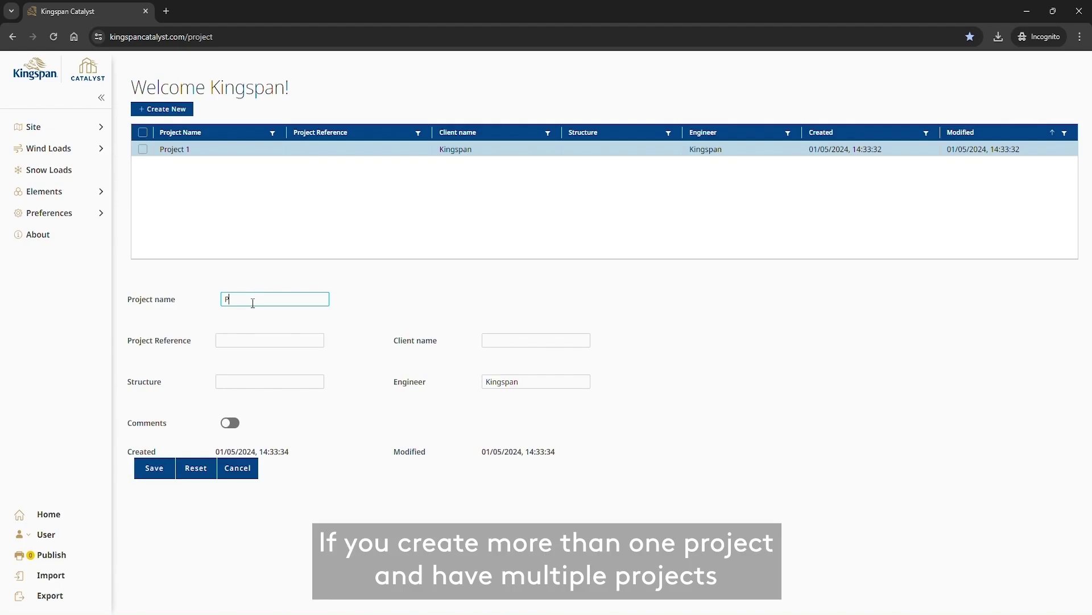
type("roject 2")
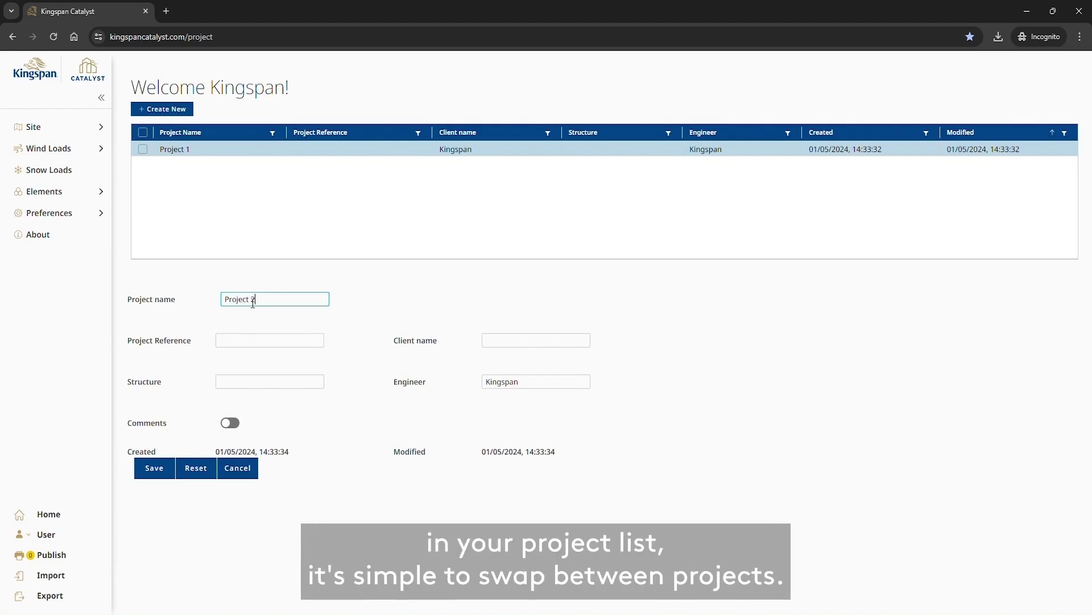
key("Tab")
key("Tab")
type("Kingspan")
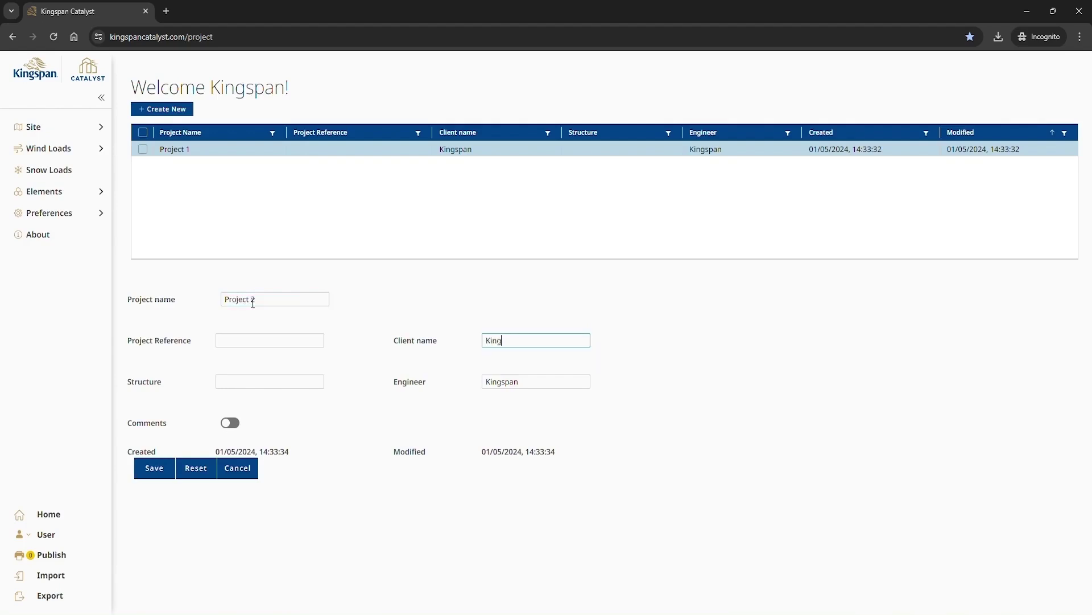
left_click(149, 468)
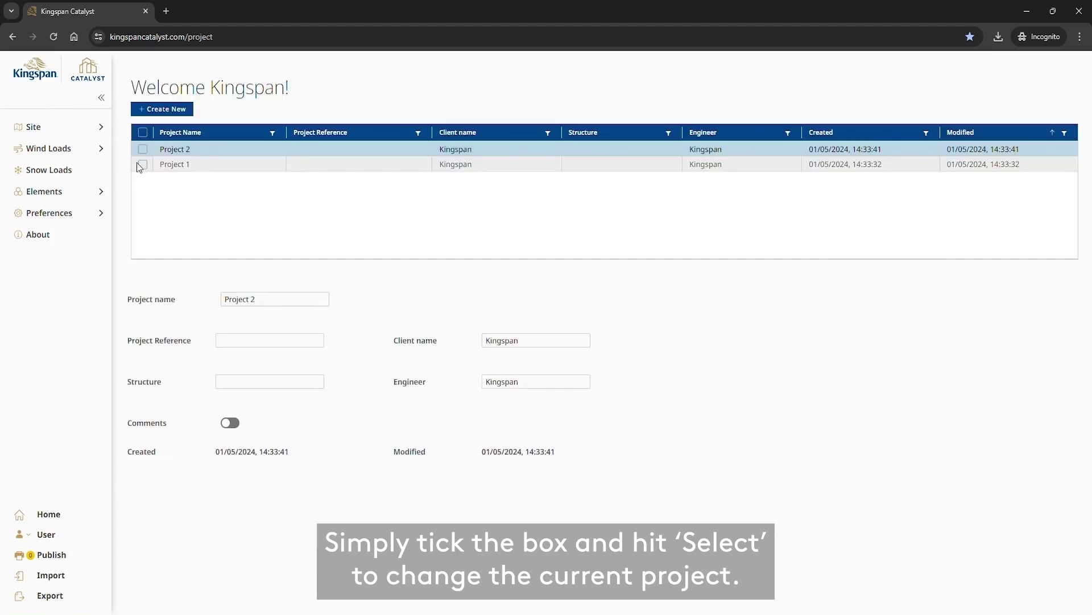
left_click(143, 165)
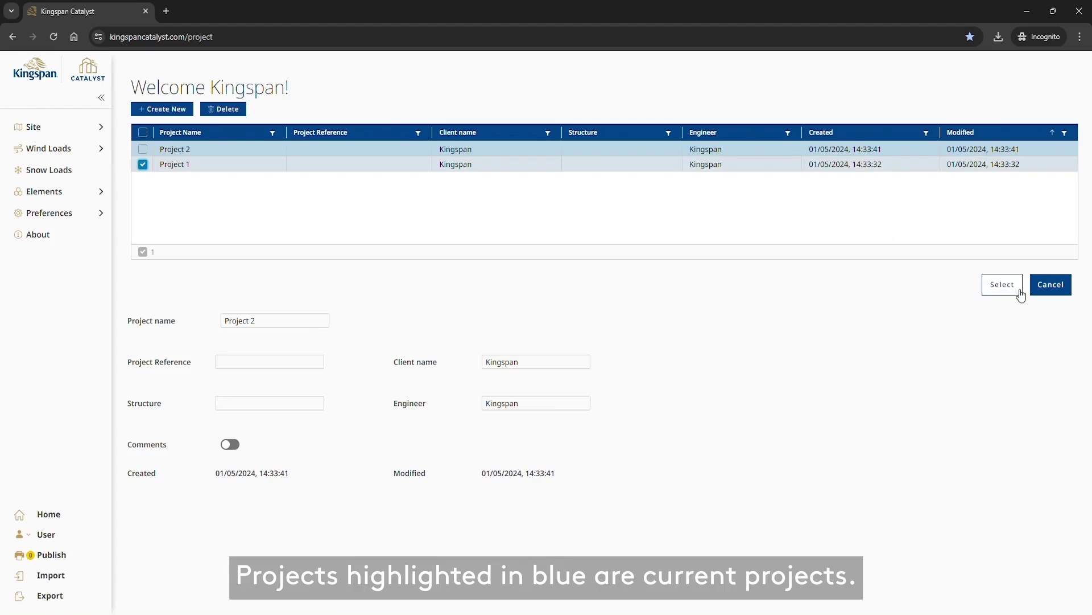
left_click(1018, 289)
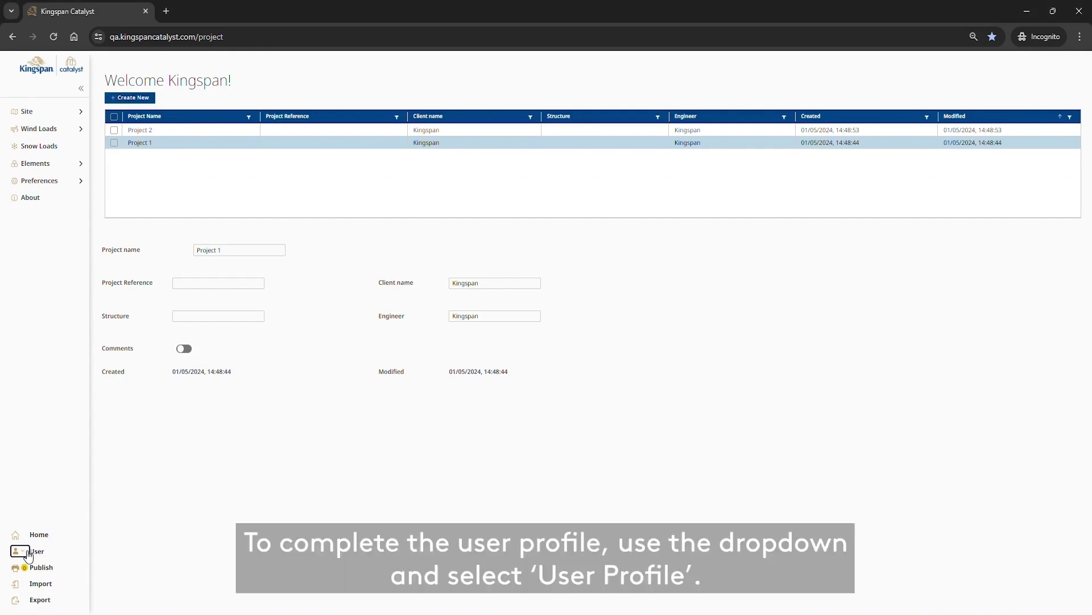
Open the Profile entry from the User menu in the sidebar
left_click(27, 553)
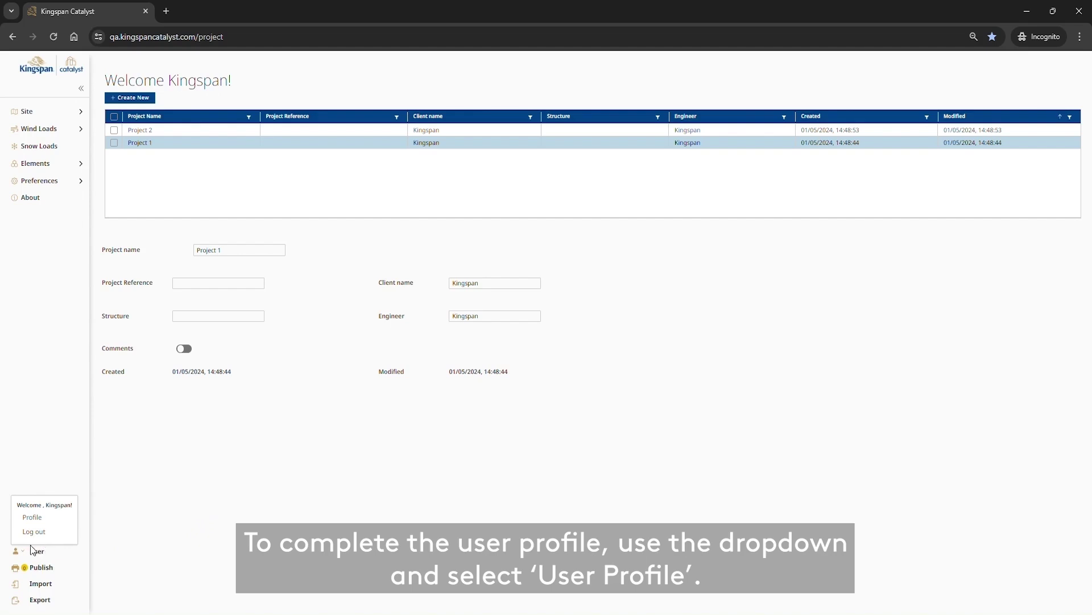
left_click(32, 517)
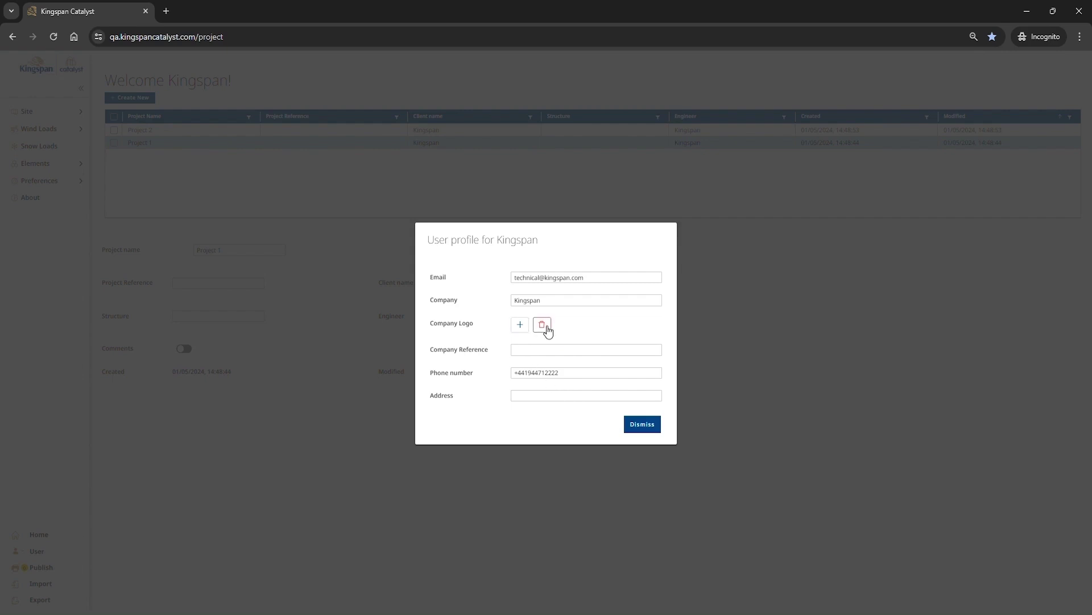
Dismiss the profile and open Preferences > Defaults showing the United Kingdom NAD settings
left_click(643, 425)
left_click(74, 183)
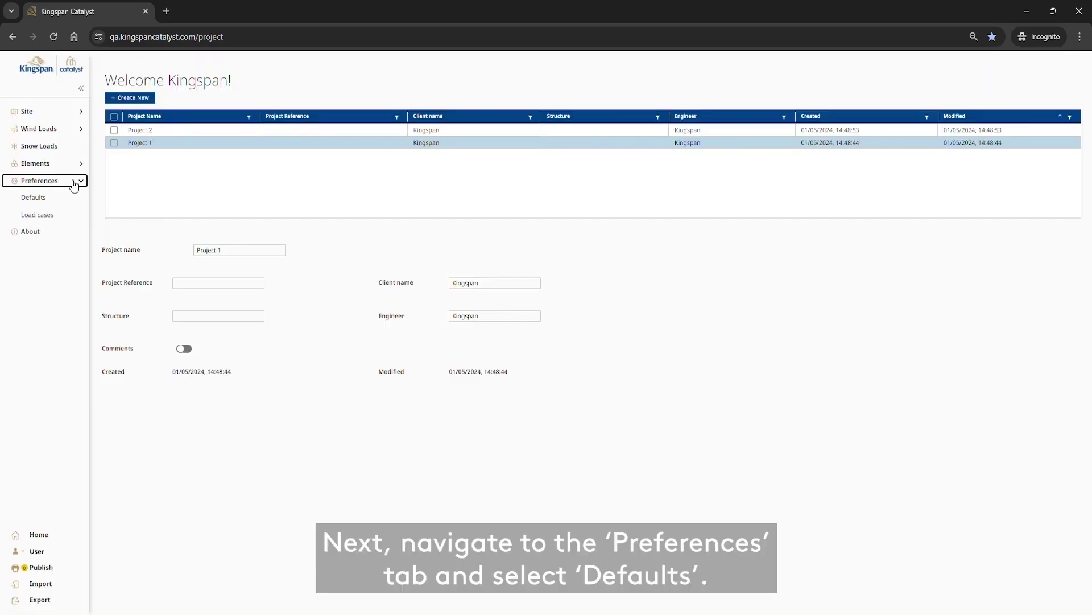
left_click(55, 204)
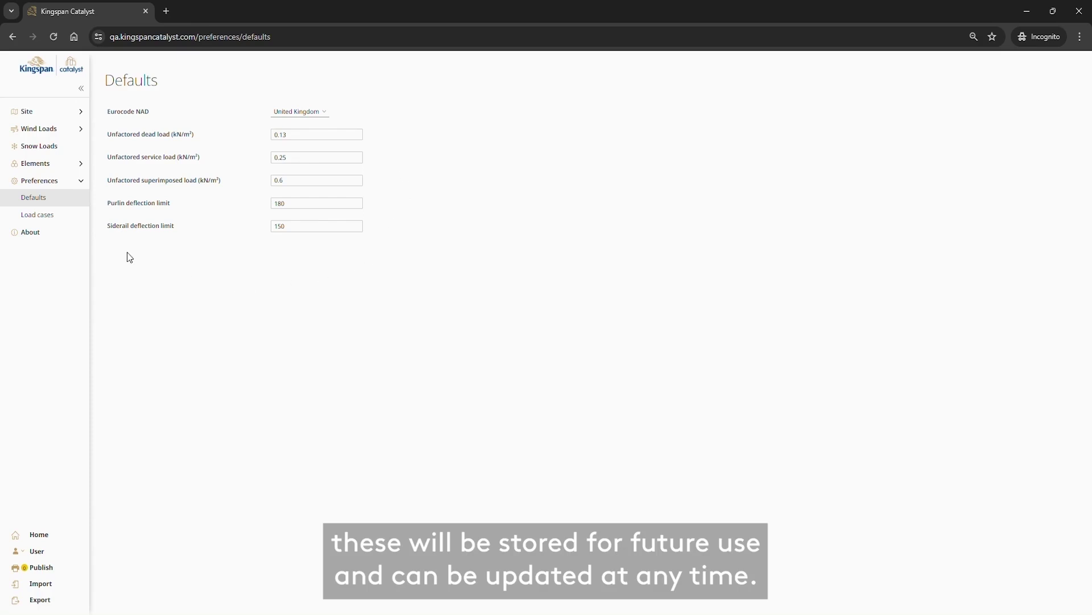
Open Preferences > Load cases and scroll through the Purlins load combinations and factors
left_click(73, 221)
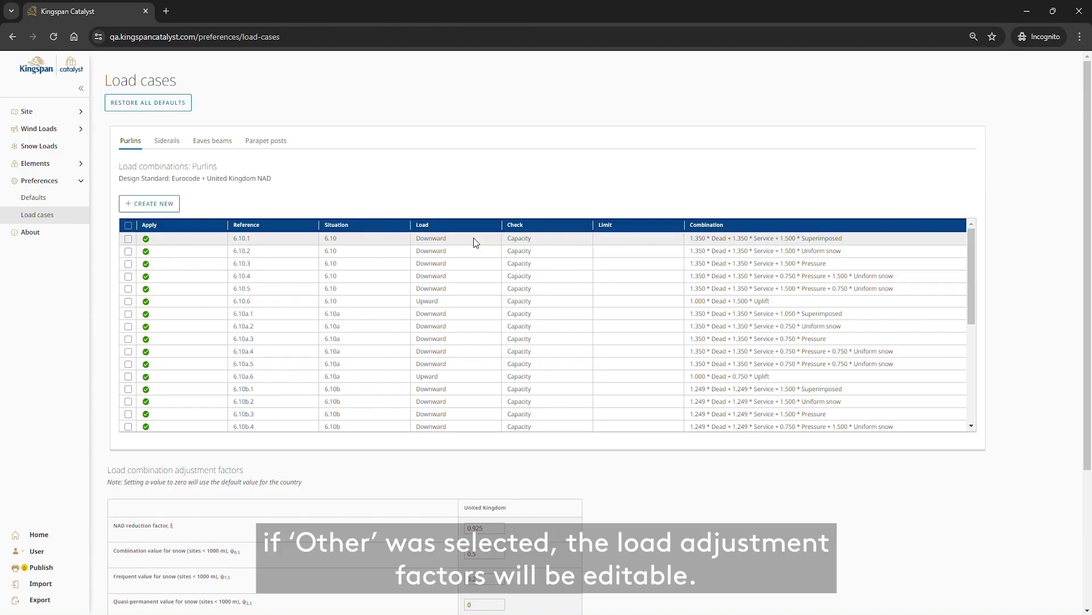
scroll(647, 435, "down", 4)
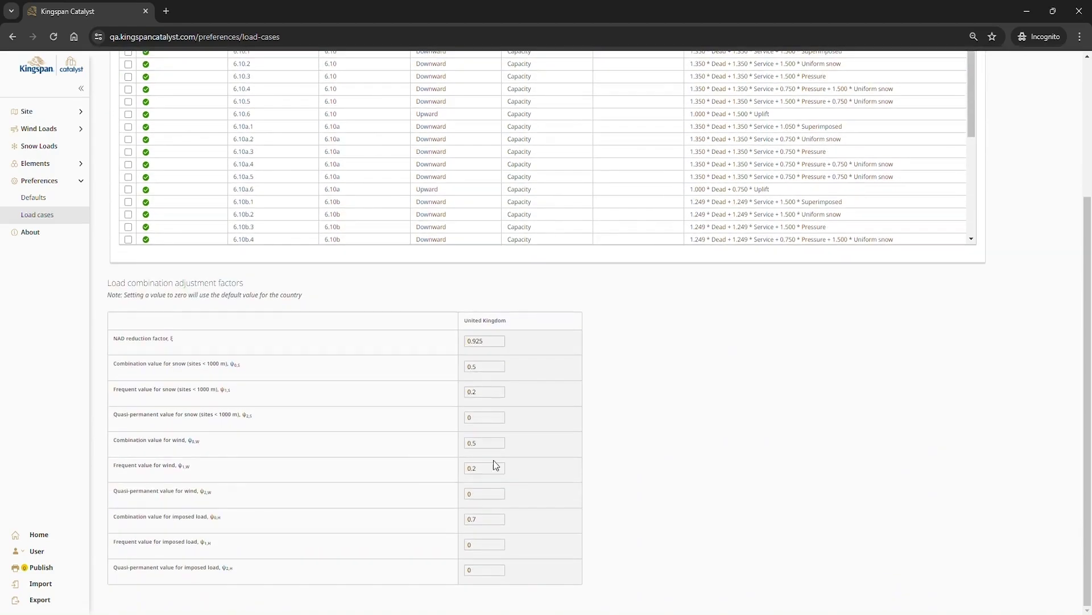
scroll(495, 464, "up", 4)
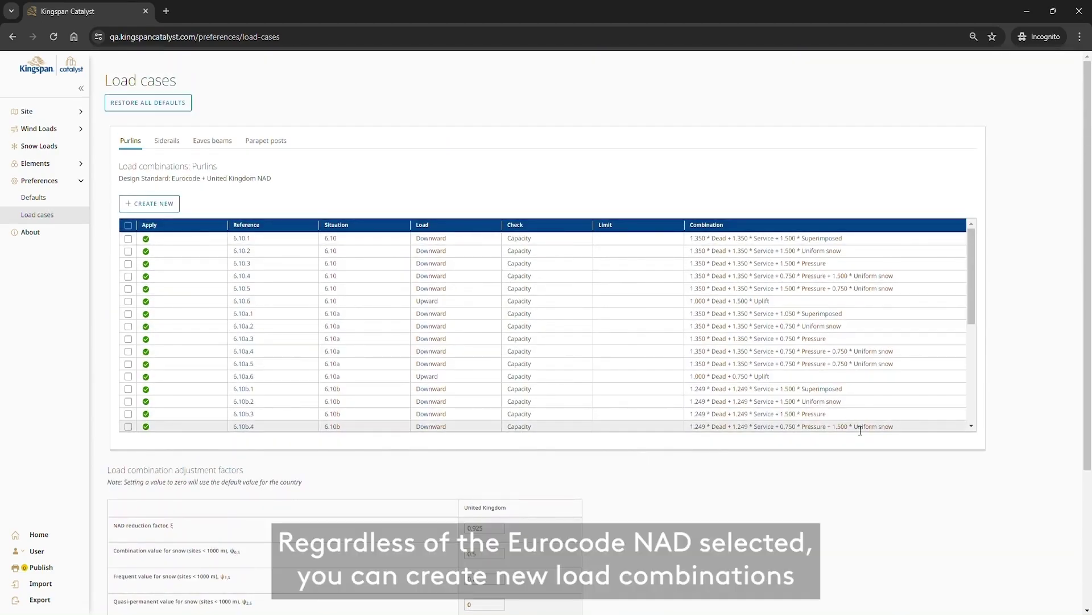
Create combination 'Loadcomb1' for situation 6.10 with Dead and Service factors 1.2, ξ-adjusted
left_click(162, 203)
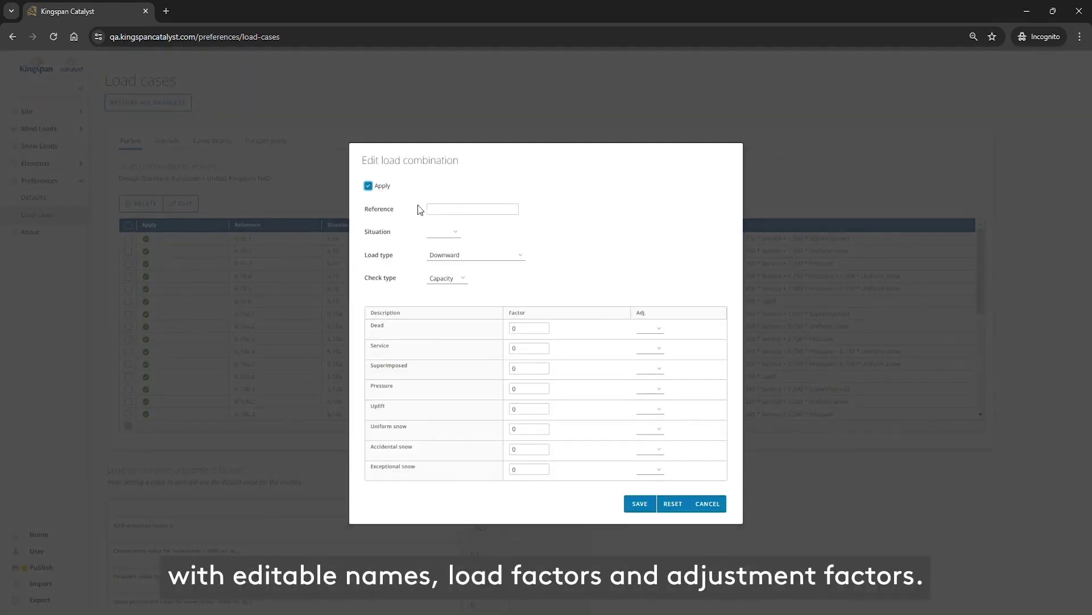
left_click(444, 211)
type("Loadcomb1")
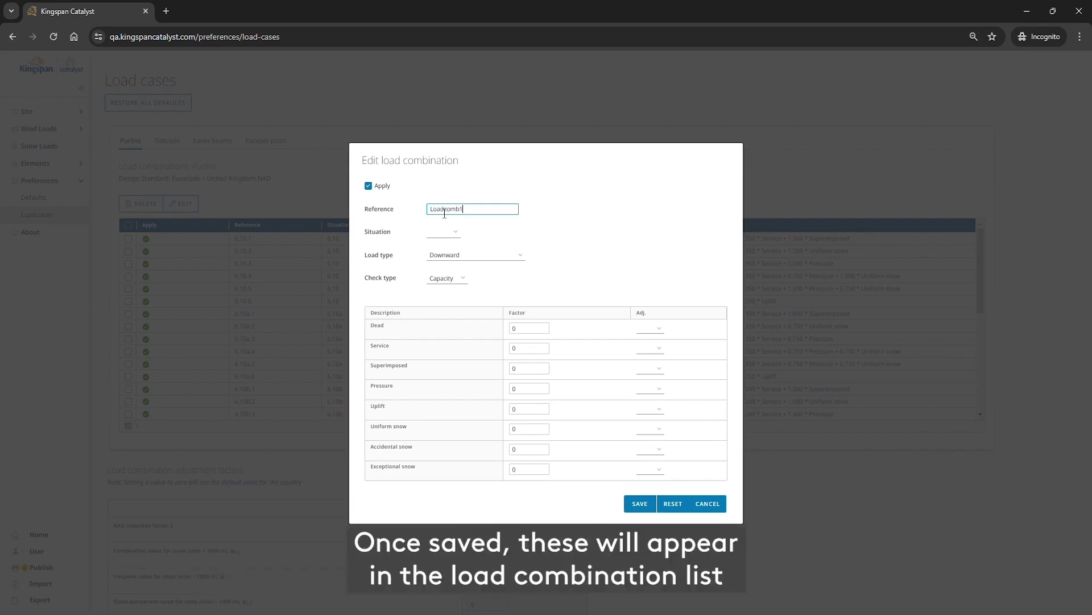
left_click(449, 232)
left_click(443, 246)
left_click(529, 328)
type("1")
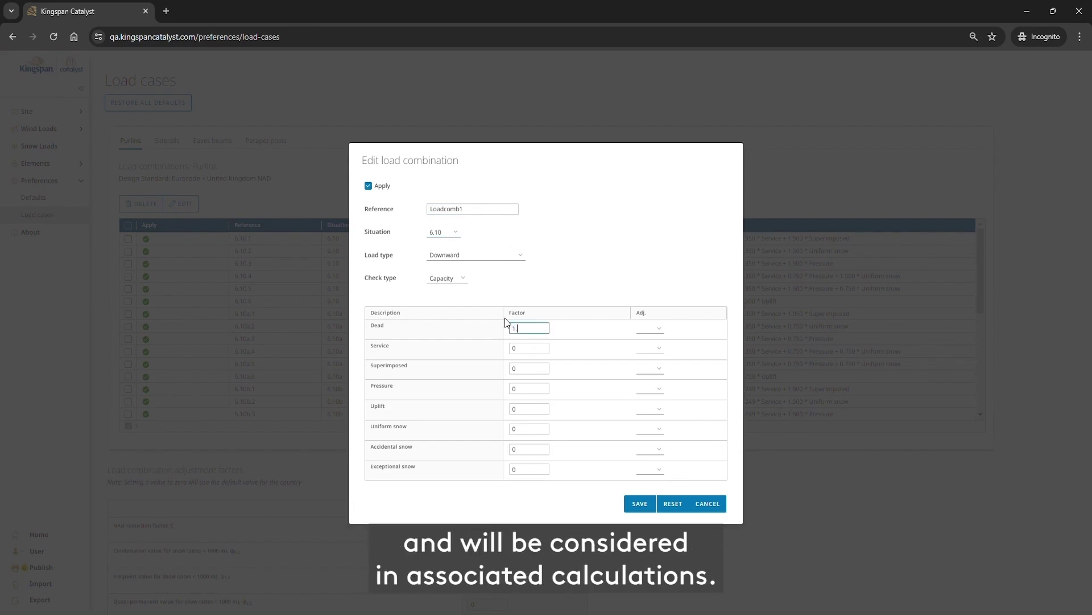
type(".2")
key("Tab")
key("Tab")
type("1.2")
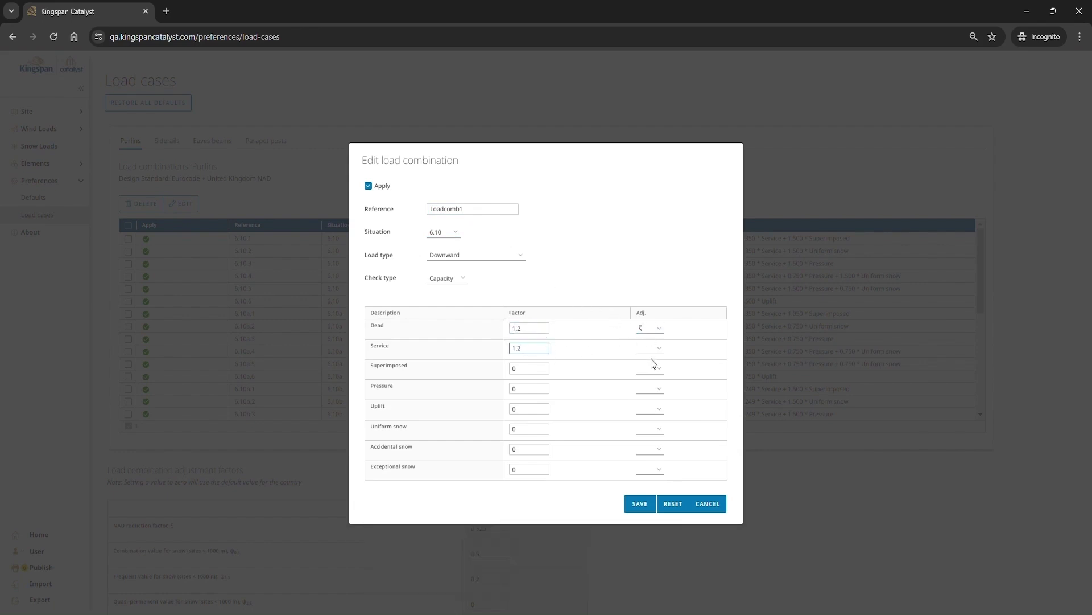
left_click(652, 351)
left_click(652, 373)
Save Loadcomb1 and scroll through the updated Purlins load combinations list
left_click(640, 503)
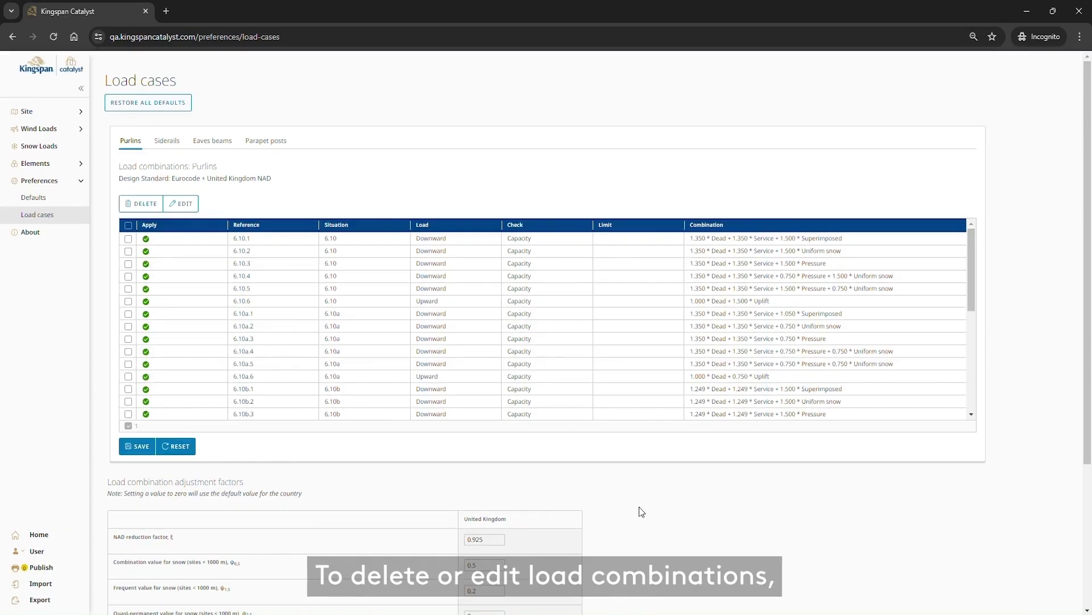
scroll(373, 366, "down", 10)
scroll(227, 246, "up", 2)
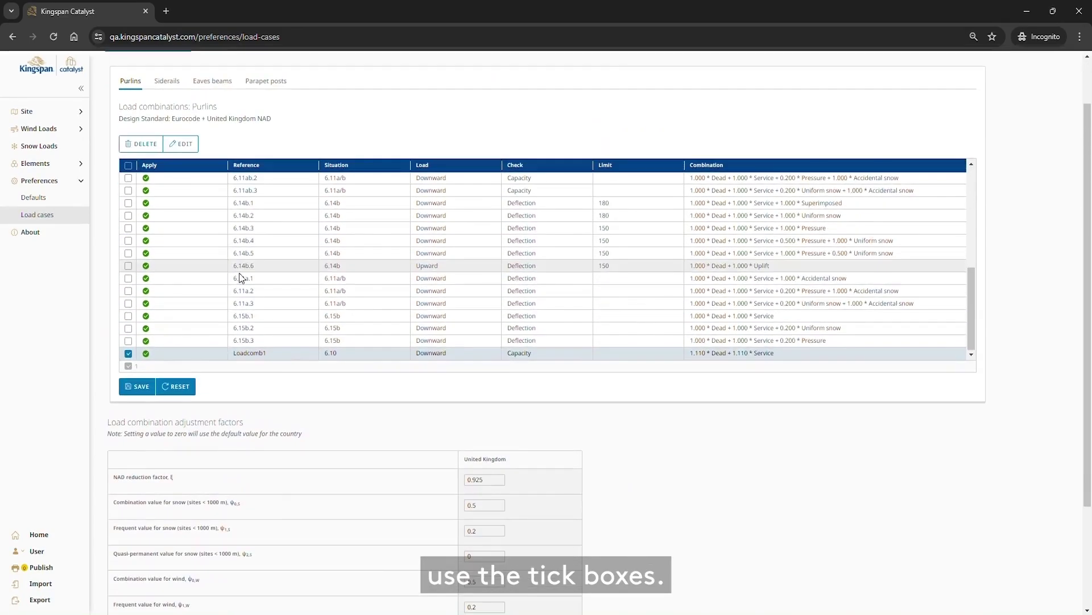
scroll(200, 283, "up", 2)
scroll(200, 283, "down", 2)
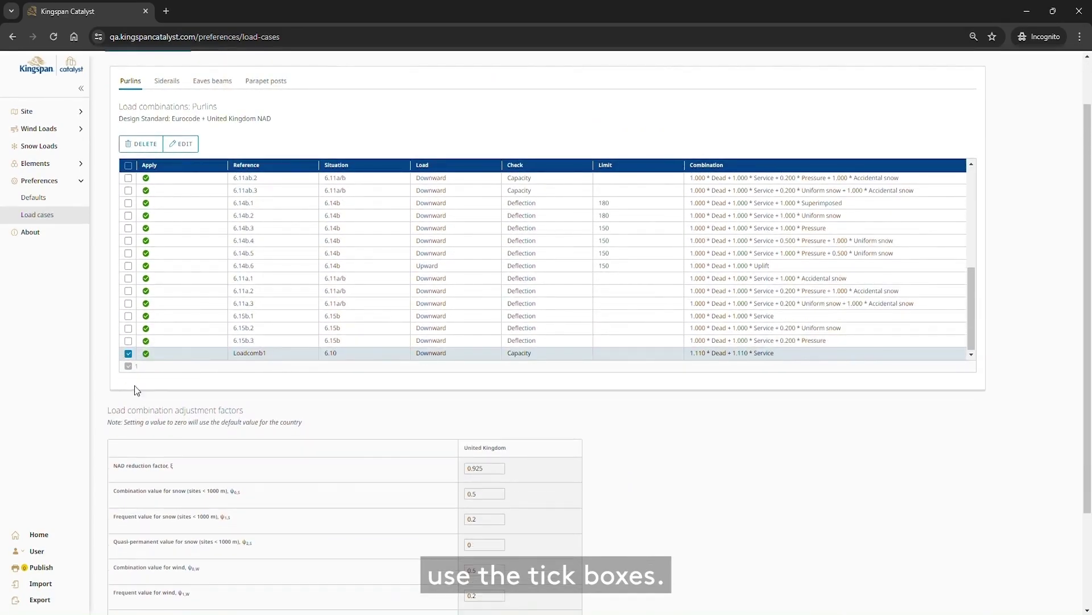
Toggle the 6.15b.2 and Loadcomb1 row checkboxes, then return to the Home project page
left_click(128, 328)
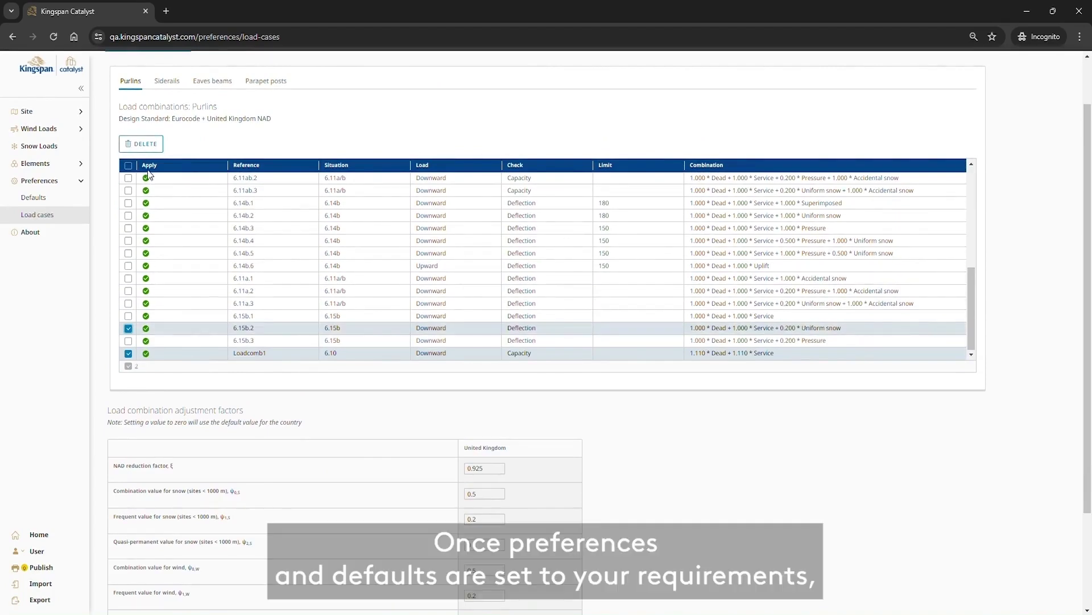
left_click(128, 328)
left_click(128, 354)
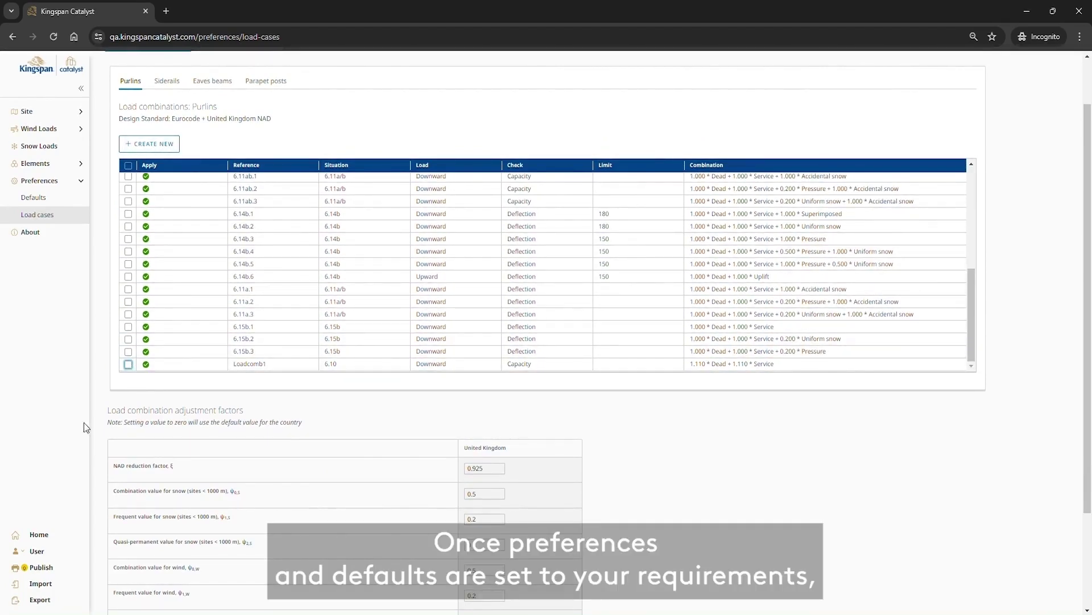
left_click(44, 536)
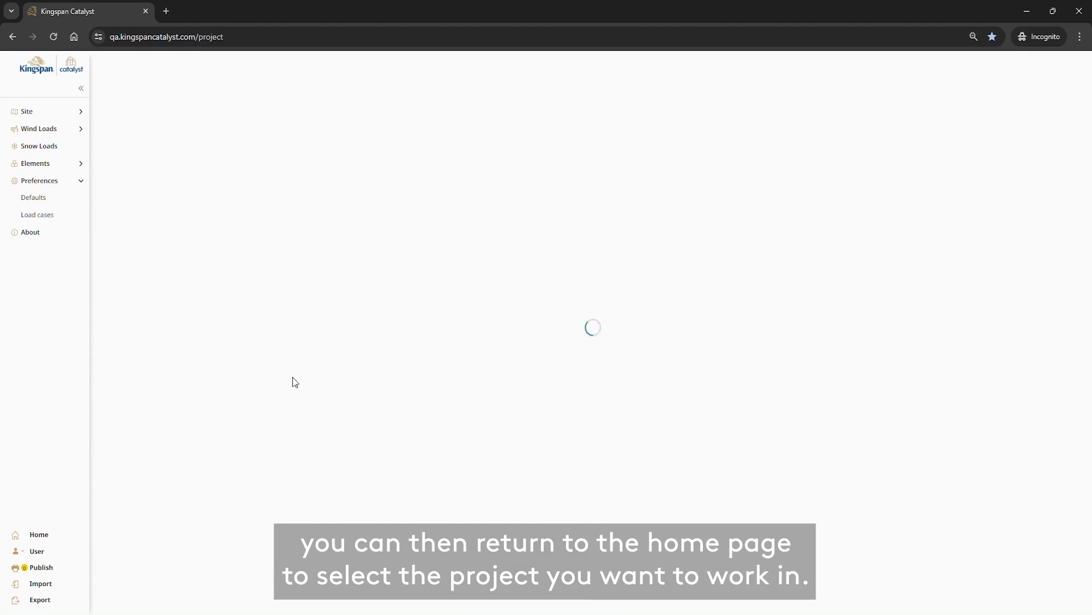